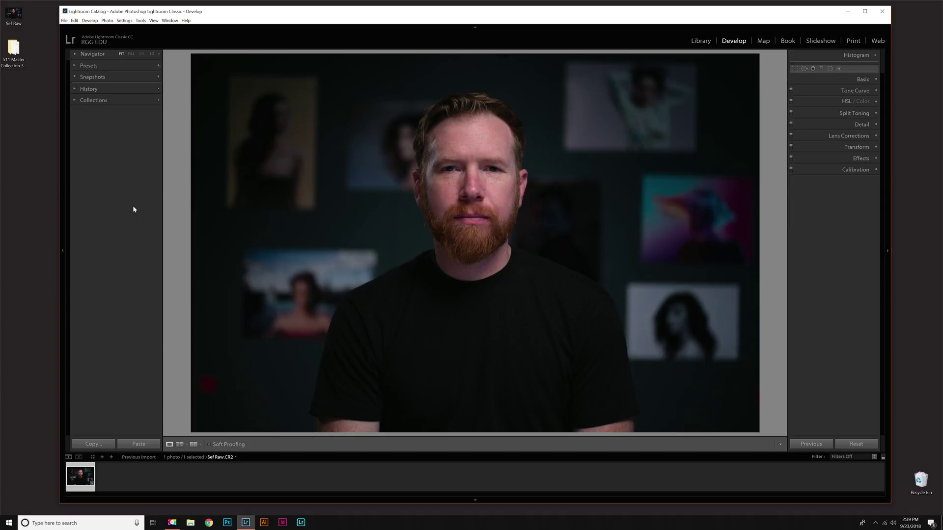
Step: Check the installed Lightroom version in the Help menu, then close the menu
{"action": "left_click", "coordinate": [186, 21]}
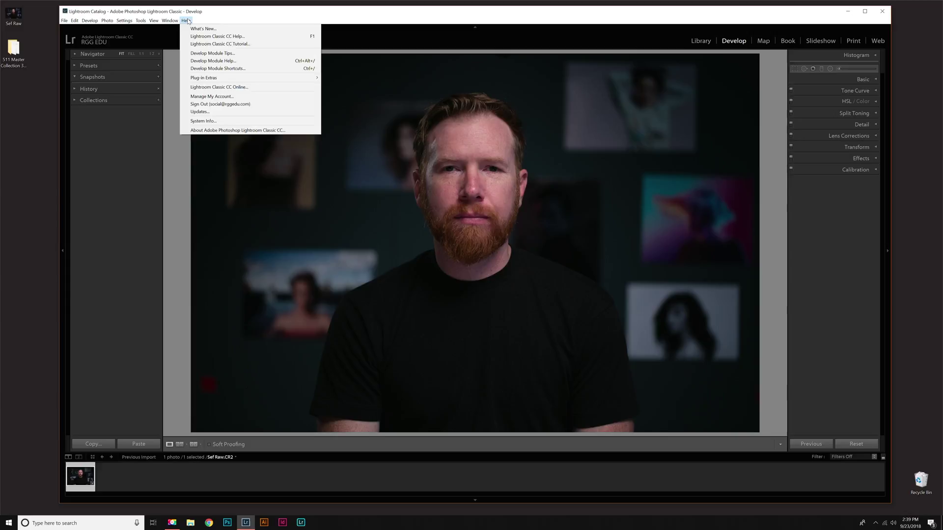
{"action": "left_click", "coordinate": [264, 130]}
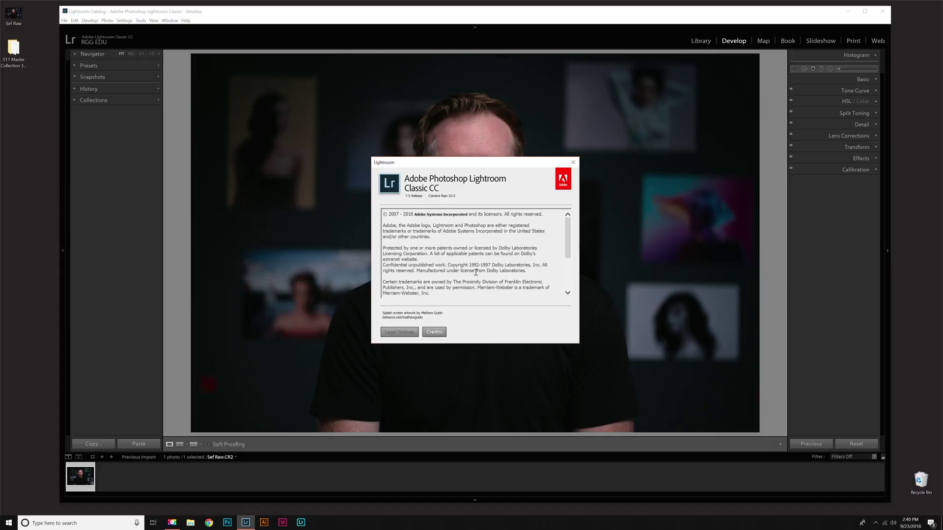
{"action": "left_click", "coordinate": [574, 164]}
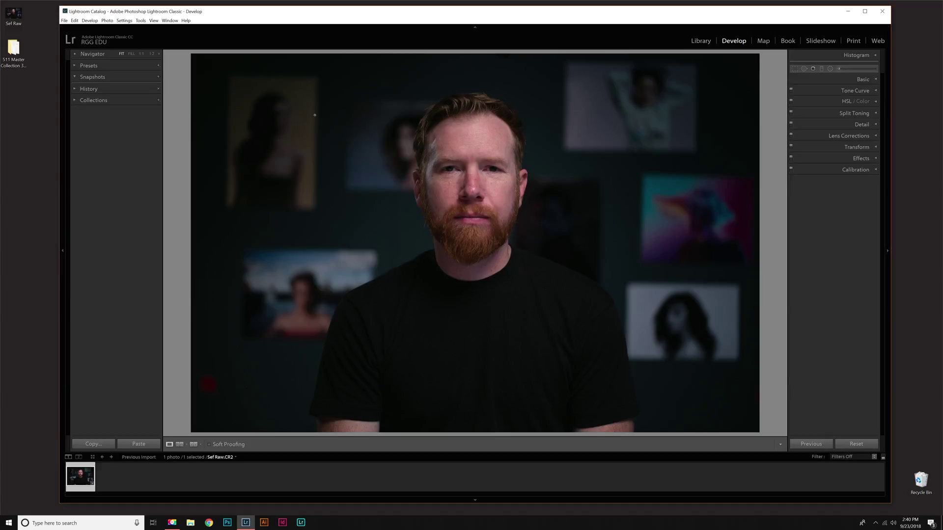
{"action": "left_click", "coordinate": [185, 20]}
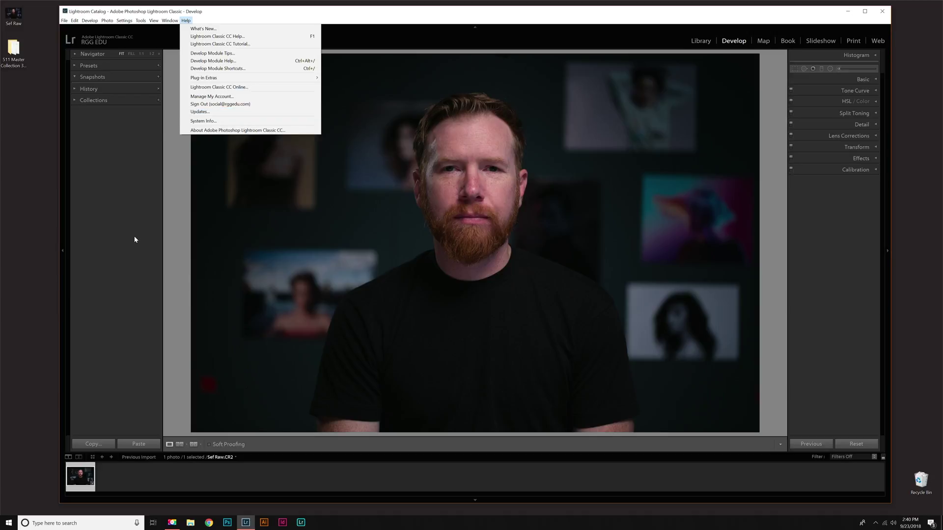
{"action": "left_click", "coordinate": [145, 261]}
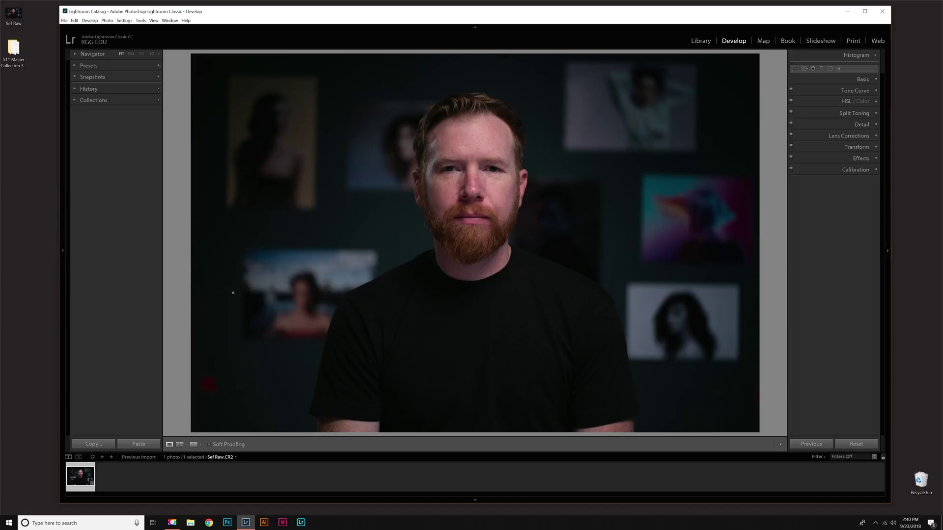
Step: Inspect the 511 Master Collection 3D LUT Profiles folder on the desktop, then close it
{"action": "left_click", "coordinate": [19, 49]}
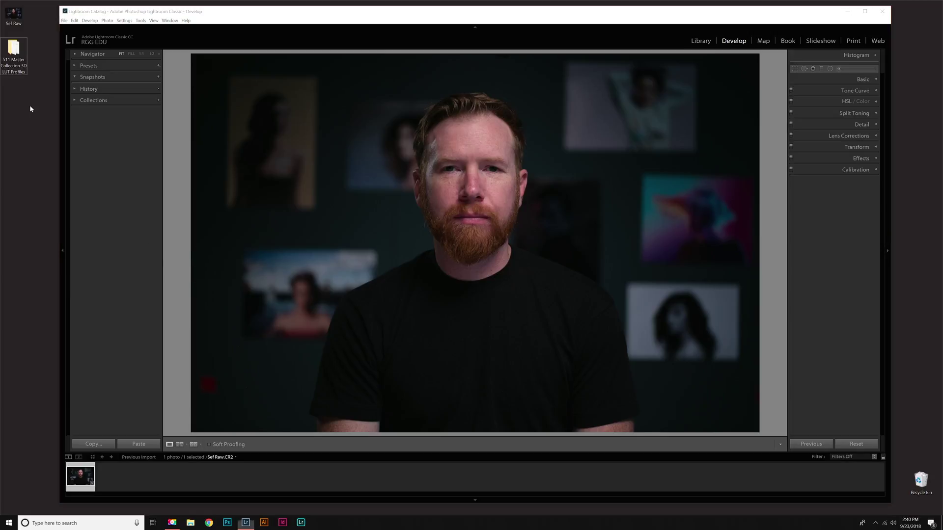
{"action": "double_click", "coordinate": [19, 50]}
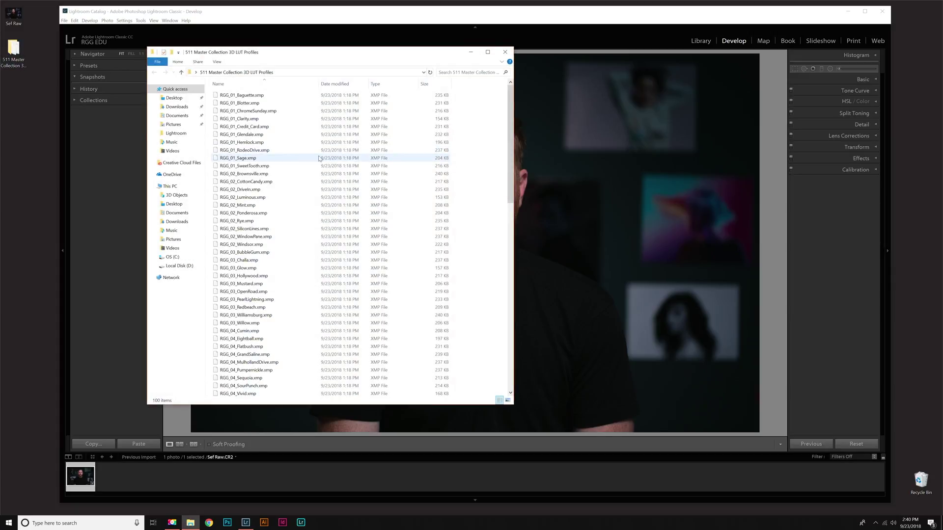
{"action": "left_click", "coordinate": [310, 182]}
{"action": "scroll", "coordinate": [318, 190], "scroll_direction": "down", "scroll_amount": 5}
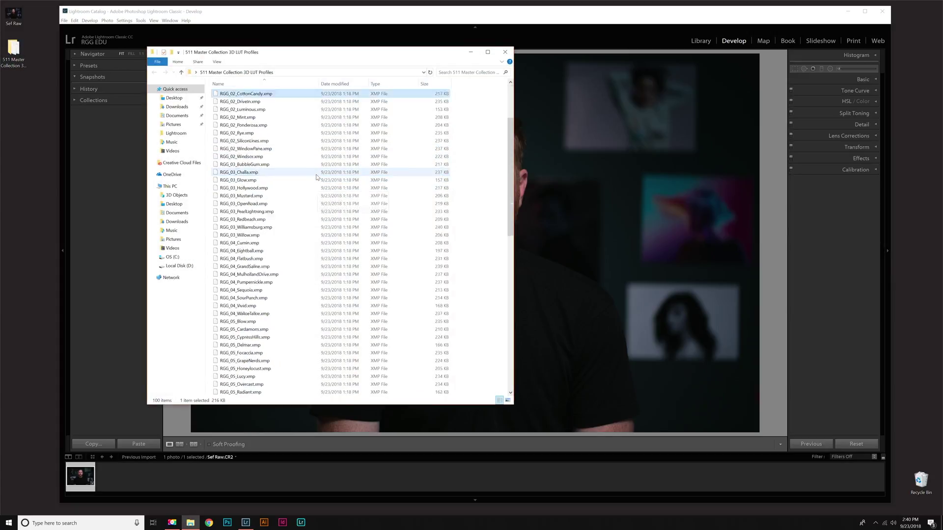
{"action": "scroll", "coordinate": [317, 179], "scroll_direction": "up", "scroll_amount": 5}
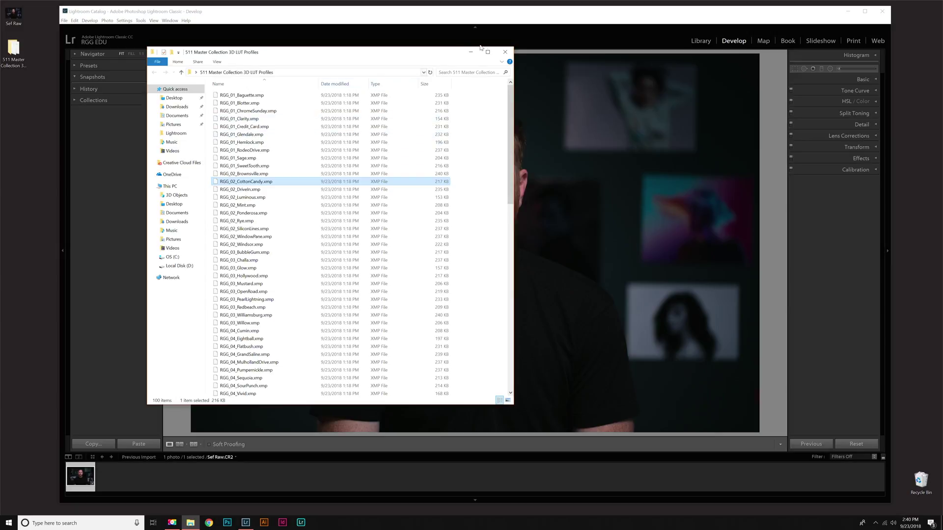
{"action": "left_click", "coordinate": [505, 52]}
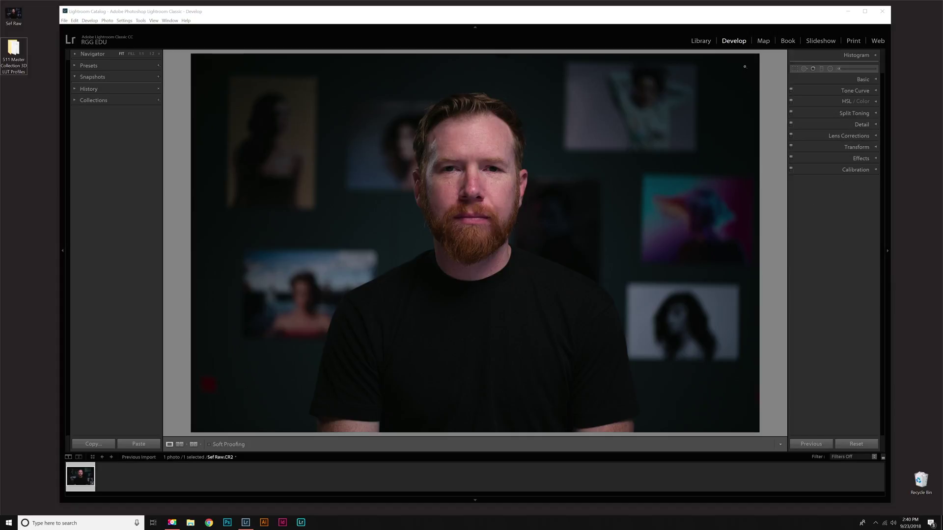
Step: In Develop, open the Profile Browser from the Basic panel and choose Import Profiles
{"action": "left_click", "coordinate": [485, 10]}
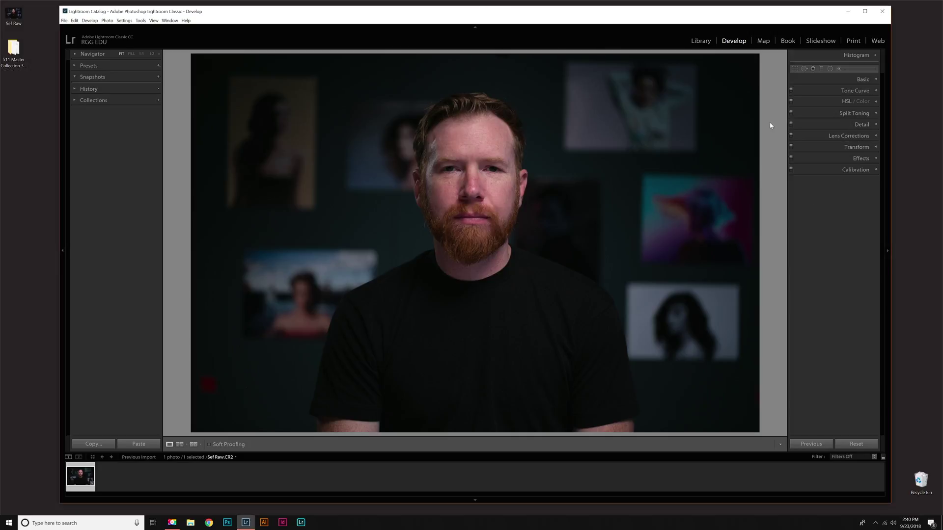
{"action": "left_click", "coordinate": [704, 40]}
{"action": "left_click", "coordinate": [732, 42]}
{"action": "left_click", "coordinate": [874, 79]}
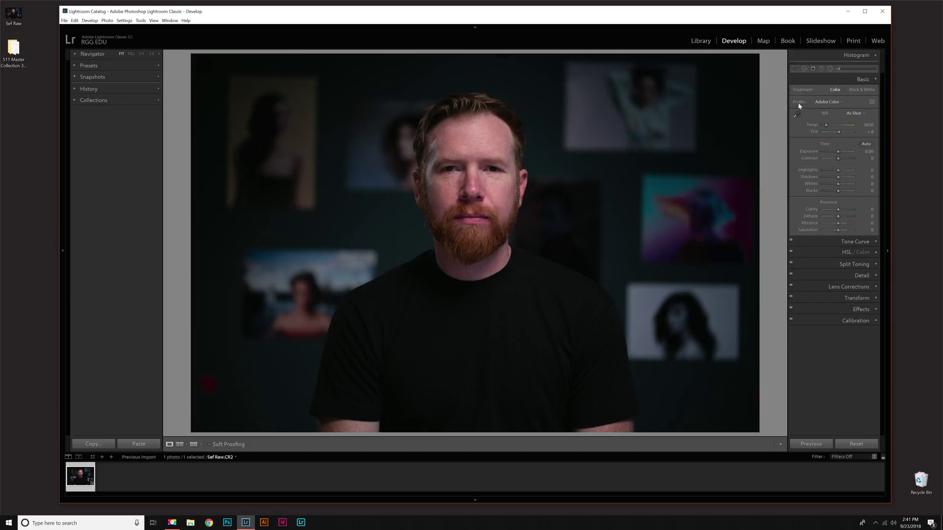
{"action": "left_click", "coordinate": [839, 104]}
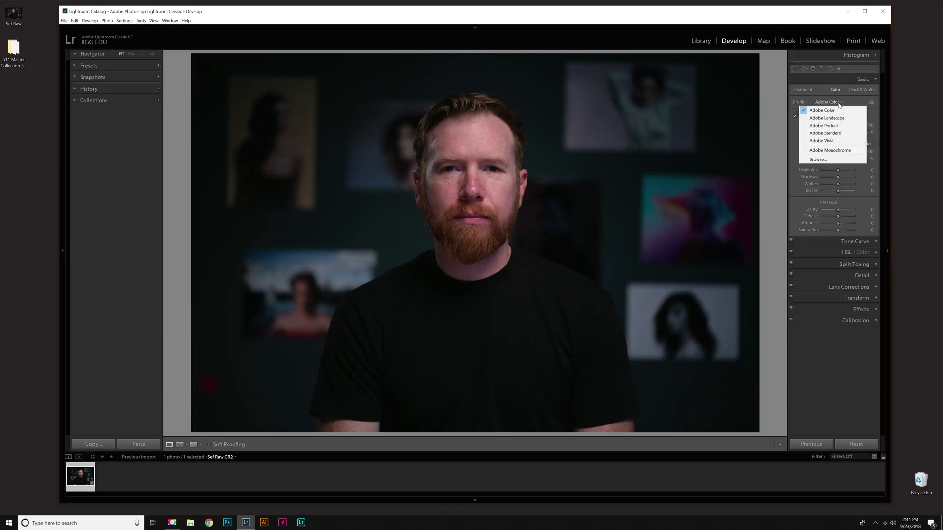
{"action": "left_click", "coordinate": [836, 160]}
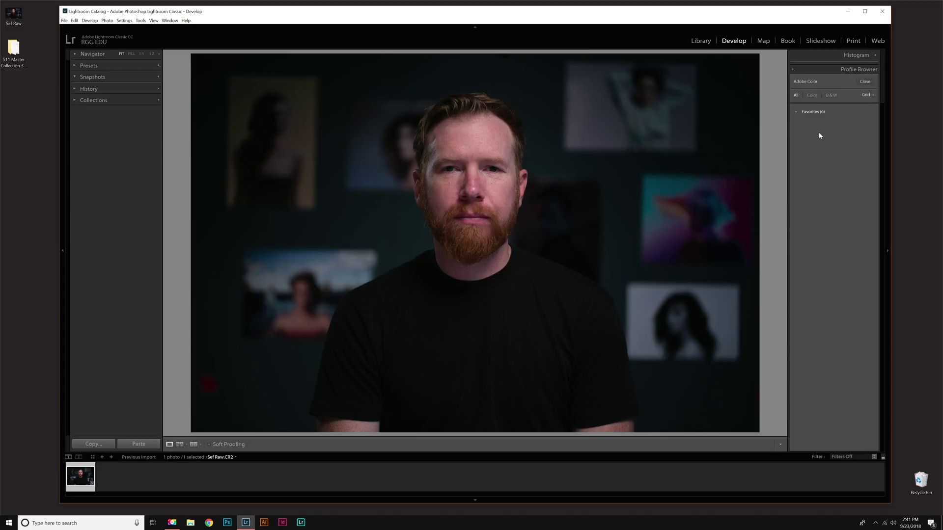
{"action": "left_click", "coordinate": [793, 70]}
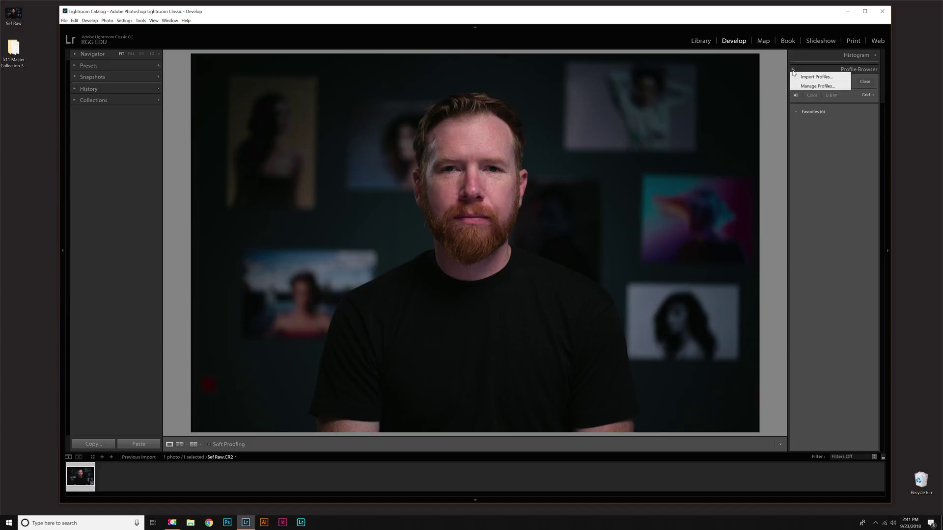
{"action": "left_click", "coordinate": [839, 78]}
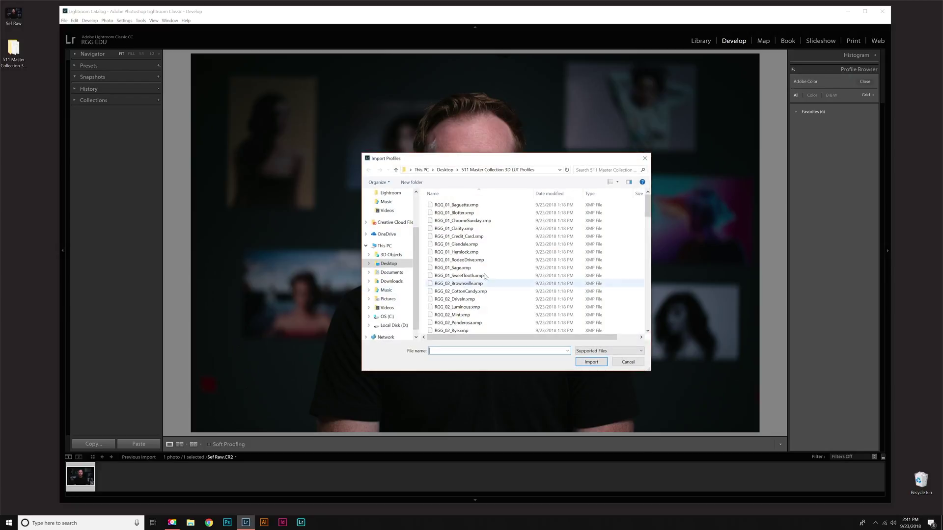
Step: Select all 100 RGG XMP files in the Desktop's 3D LUT Profiles folder and import them
{"action": "left_click_drag", "start_coordinate": [507, 164], "coordinate": [326, 154]}
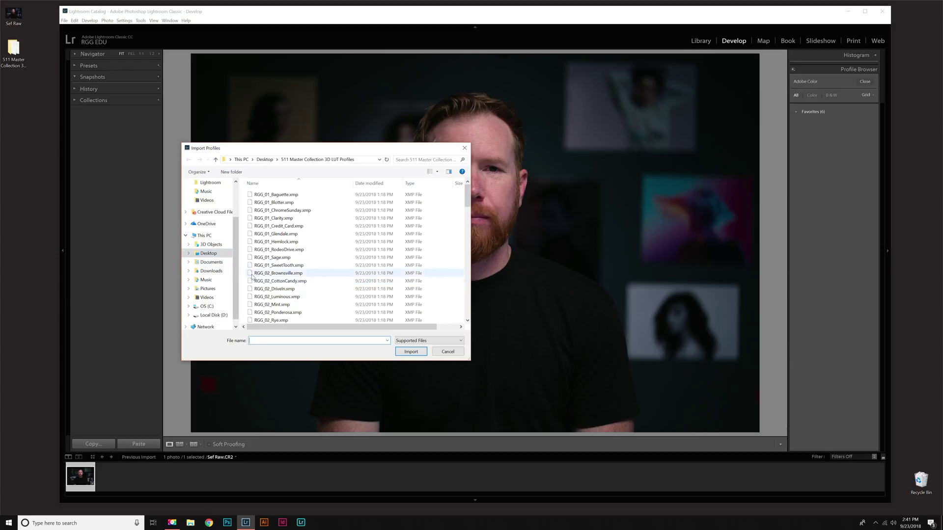
{"action": "left_click", "coordinate": [208, 253]}
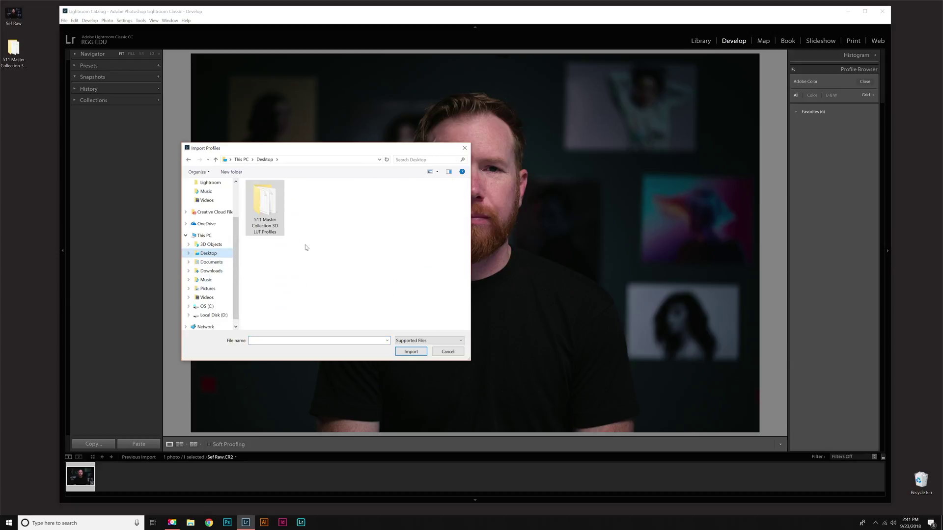
{"action": "left_click", "coordinate": [273, 208]}
{"action": "double_click", "coordinate": [273, 208]}
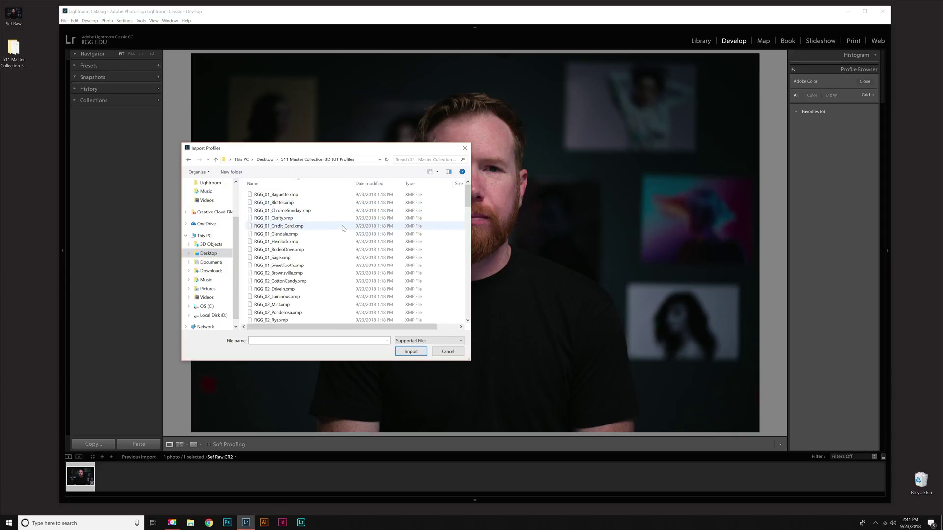
{"action": "scroll", "coordinate": [326, 253], "scroll_direction": "down", "scroll_amount": 15}
{"action": "scroll", "coordinate": [328, 251], "scroll_direction": "up", "scroll_amount": 15}
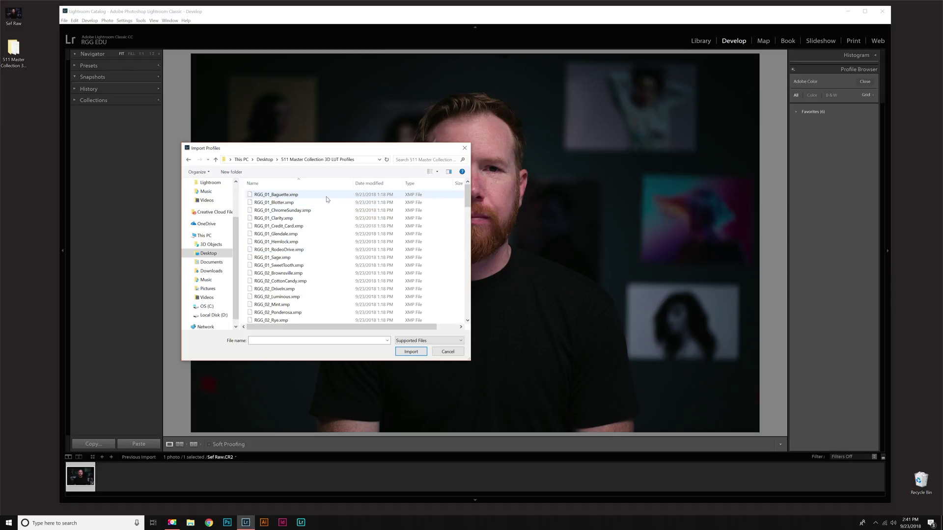
{"action": "left_click", "coordinate": [329, 198]}
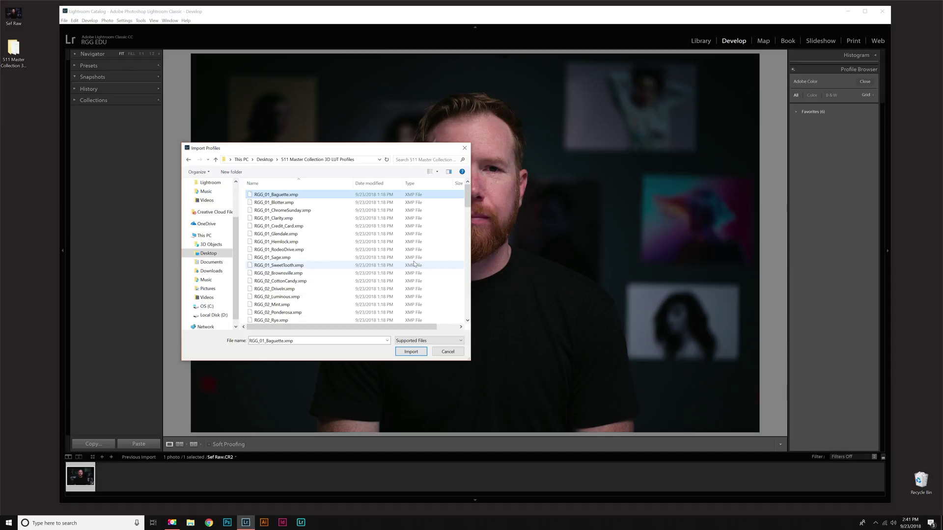
{"action": "key", "text": "ctrl+a"}
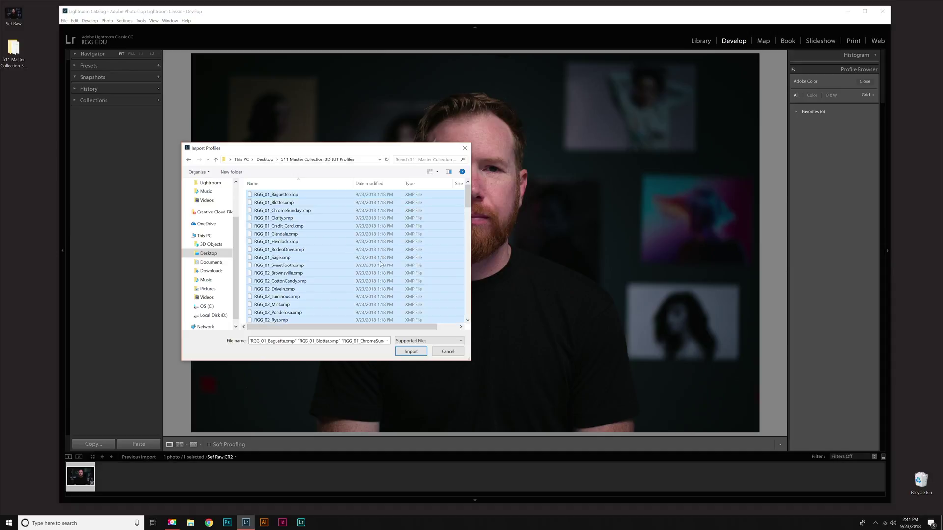
{"action": "left_click", "coordinate": [411, 352]}
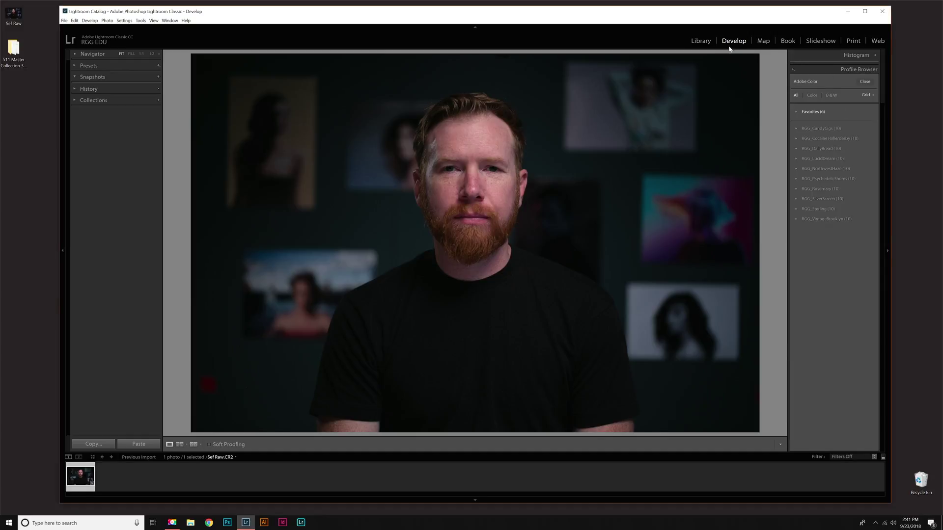
{"action": "left_click", "coordinate": [865, 82]}
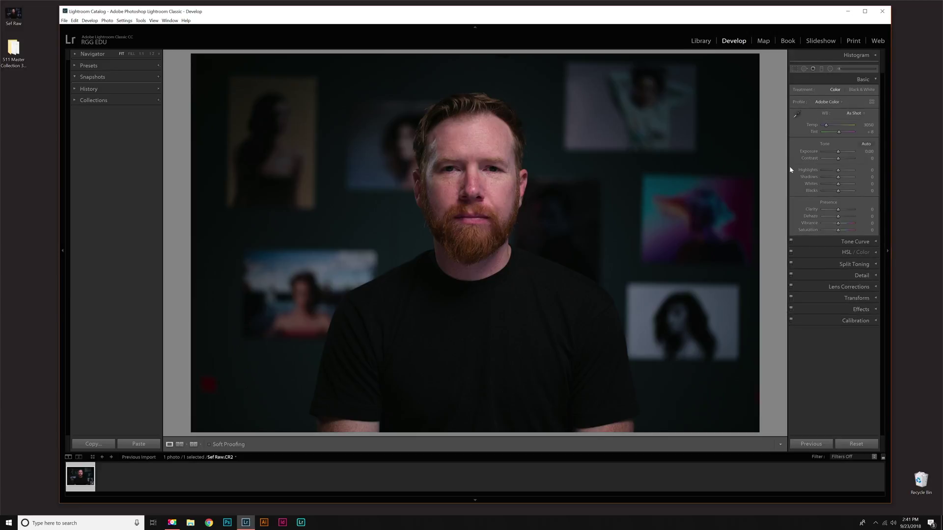
{"action": "left_click", "coordinate": [839, 102]}
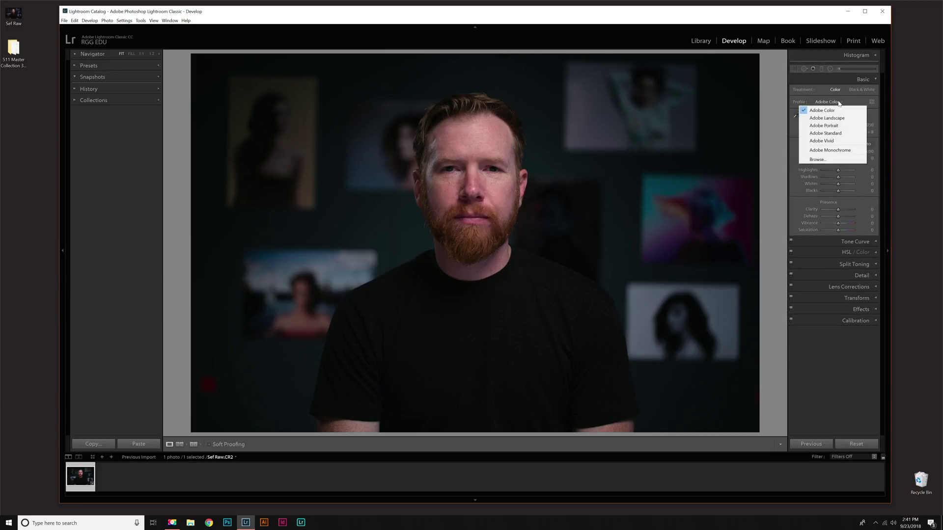
{"action": "left_click", "coordinate": [838, 161]}
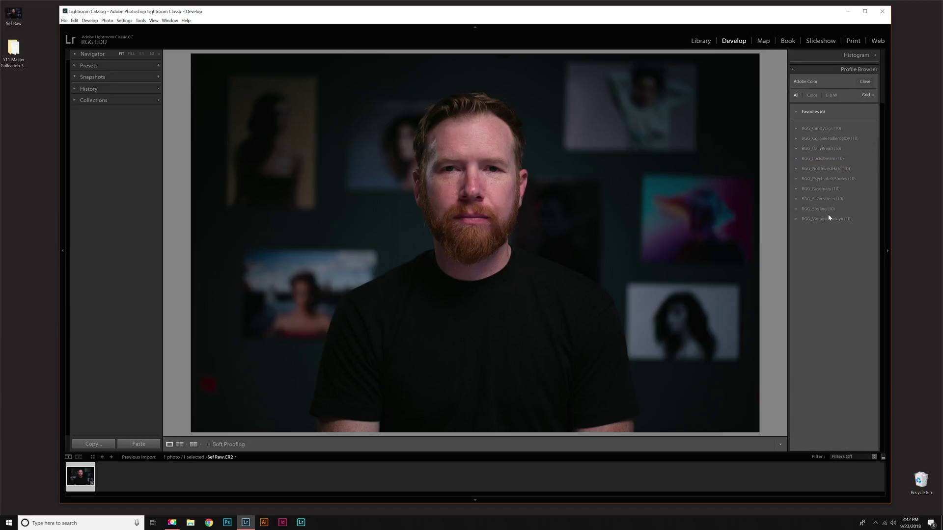
{"action": "left_click", "coordinate": [796, 129]}
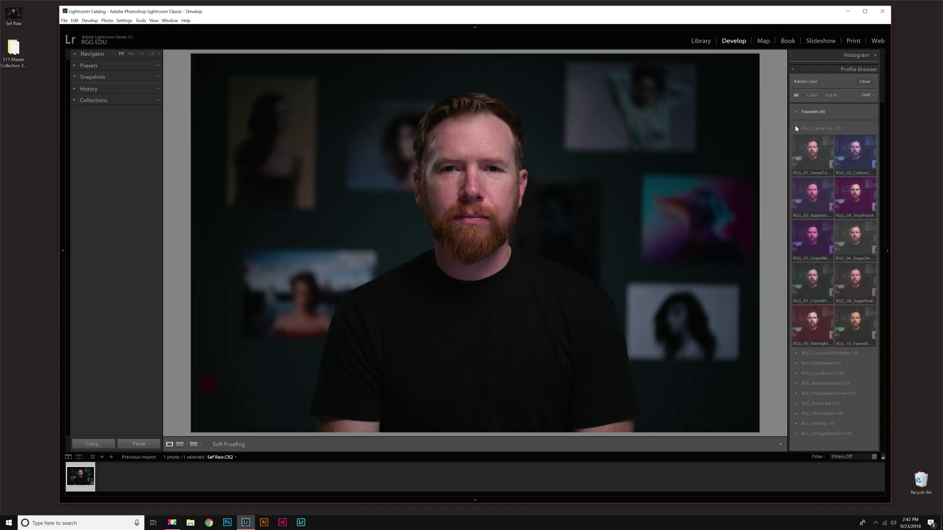
{"action": "left_click", "coordinate": [797, 128]}
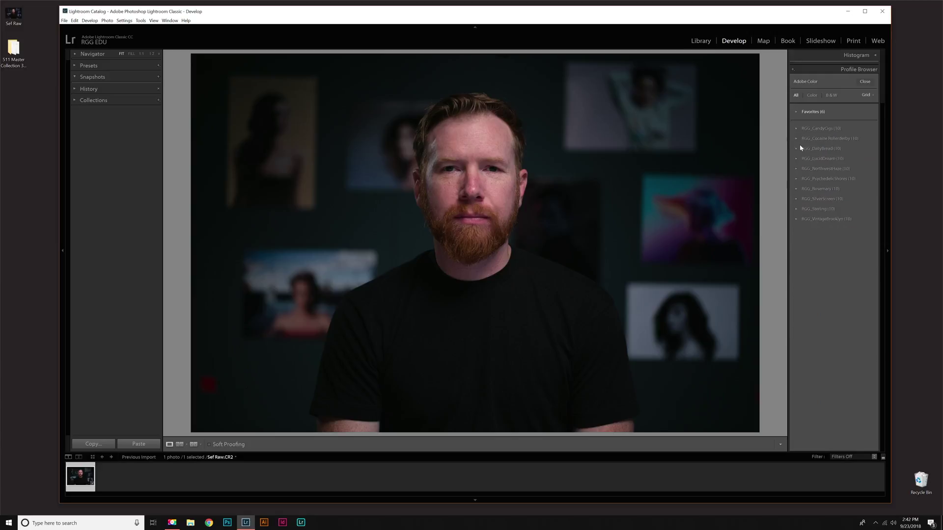
{"action": "left_click", "coordinate": [796, 148]}
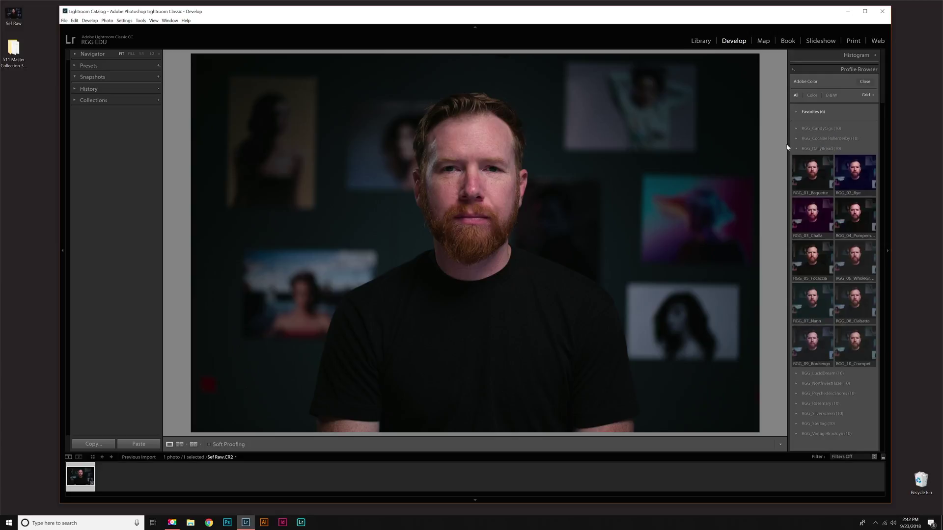
{"action": "left_click", "coordinate": [796, 147]}
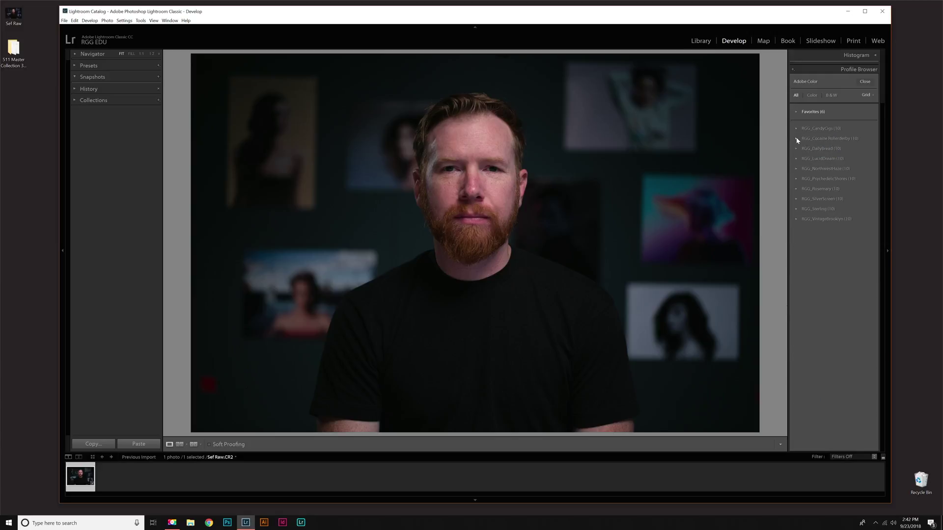
Step: Apply RGG_05_Blow from the RGG_Cocaine Rollerderby group at Amount 98, then collapse the group
{"action": "left_click", "coordinate": [797, 139]}
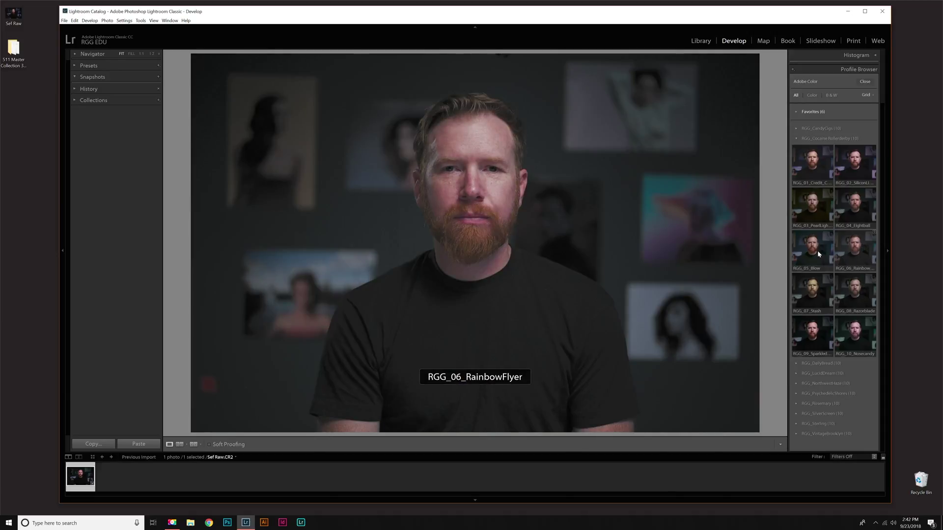
{"action": "left_click", "coordinate": [812, 254]}
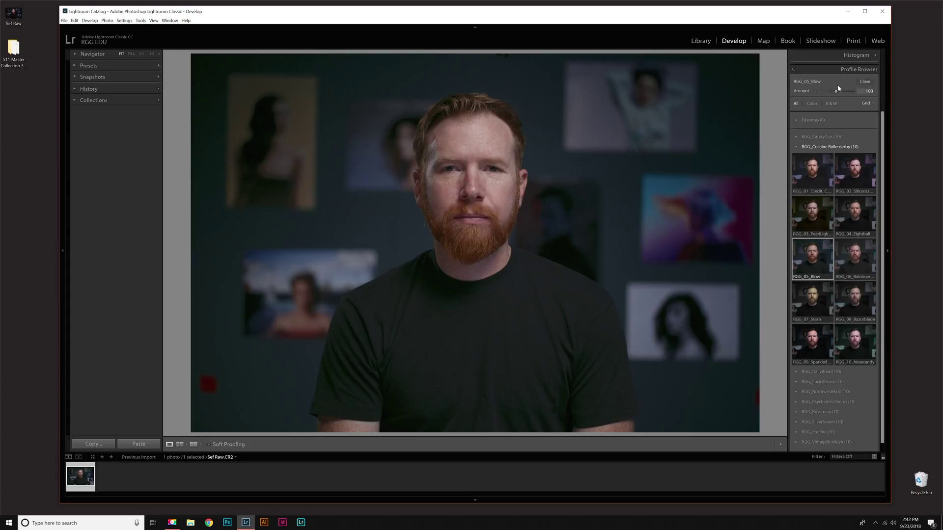
{"action": "mouse_move", "coordinate": [836, 91]}
{"action": "left_mouse_down"}
{"action": "mouse_move", "coordinate": [815, 92]}
{"action": "mouse_move", "coordinate": [843, 92]}
{"action": "left_mouse_up"}
{"action": "left_click", "coordinate": [797, 147]}
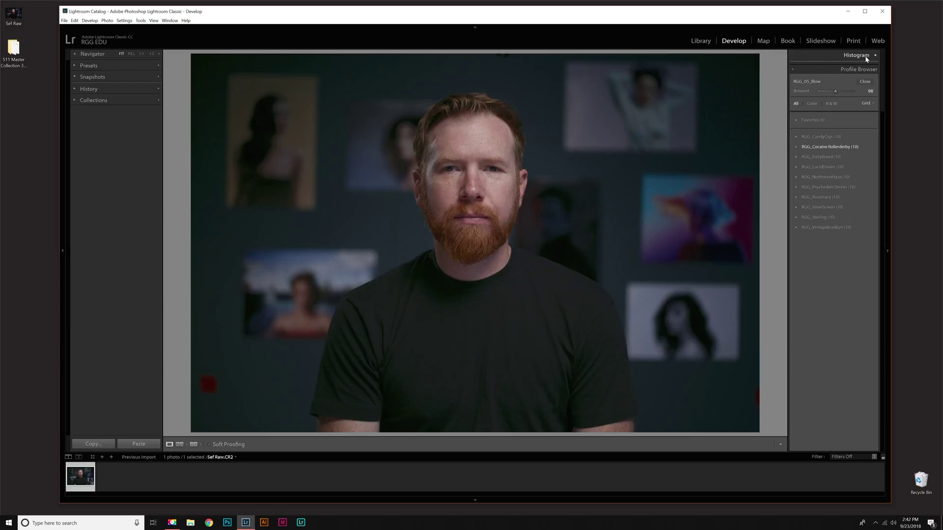
Step: Close the Profile Browser and return to the Basic panel
{"action": "left_click", "coordinate": [865, 81]}
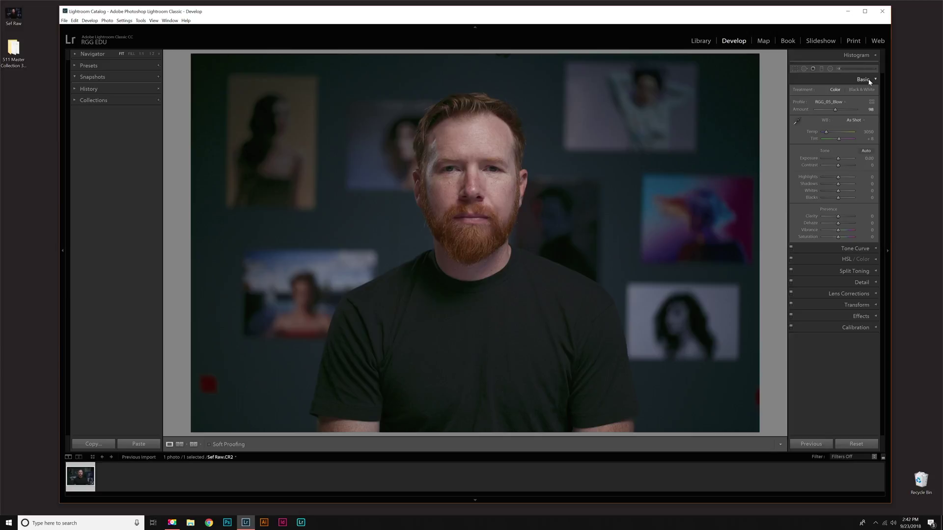
{"action": "left_click", "coordinate": [870, 79]}
{"action": "left_click", "coordinate": [870, 78]}
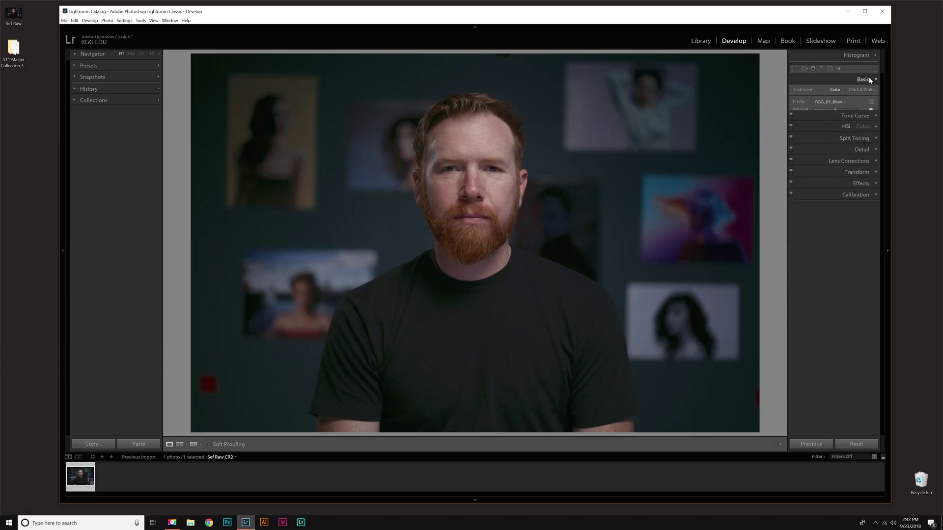
Step: Reopen Import Profiles, select all the RGG XMP files, and cancel without importing
{"action": "left_click", "coordinate": [829, 101]}
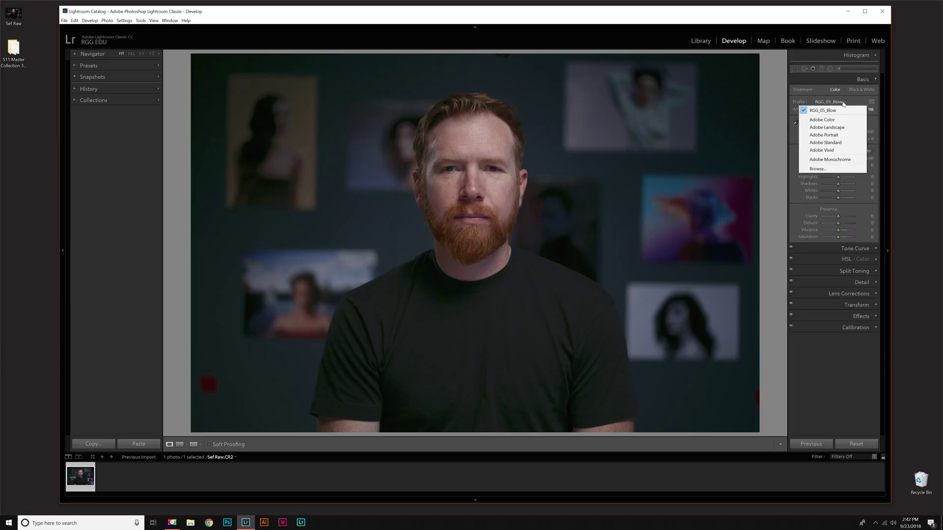
{"action": "left_click", "coordinate": [837, 168]}
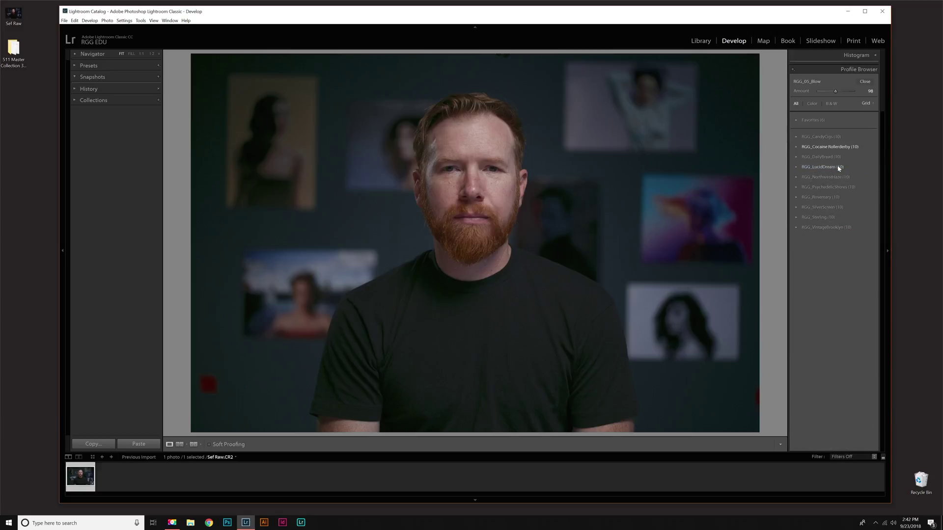
{"action": "left_click", "coordinate": [793, 70]}
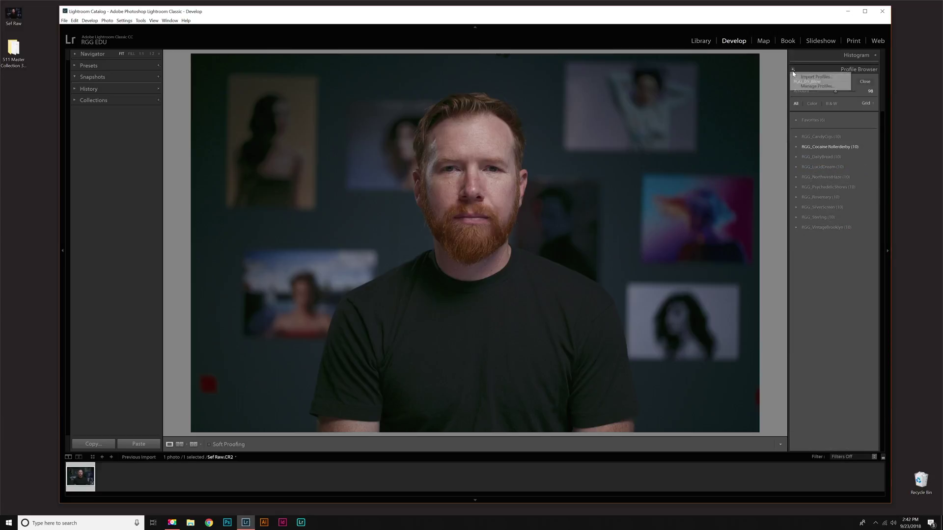
{"action": "left_click", "coordinate": [818, 77]}
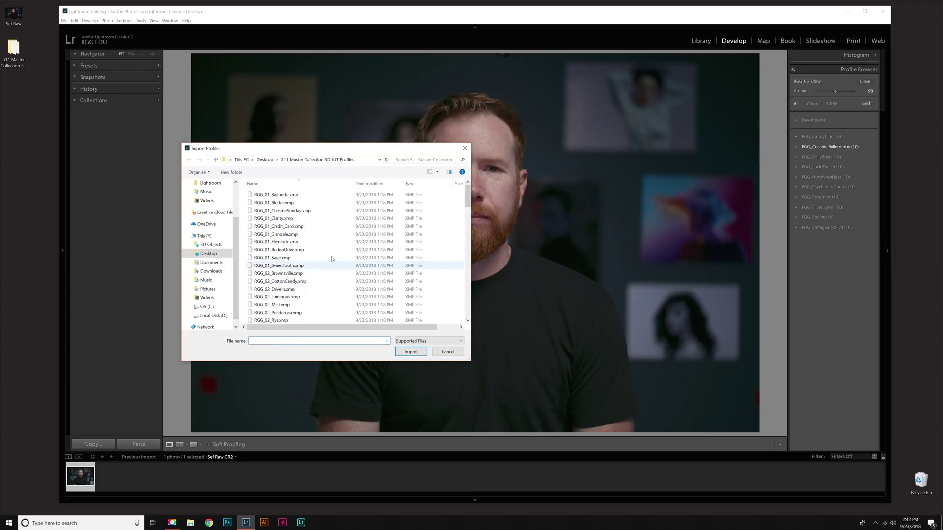
{"action": "key", "text": "ctrl+a"}
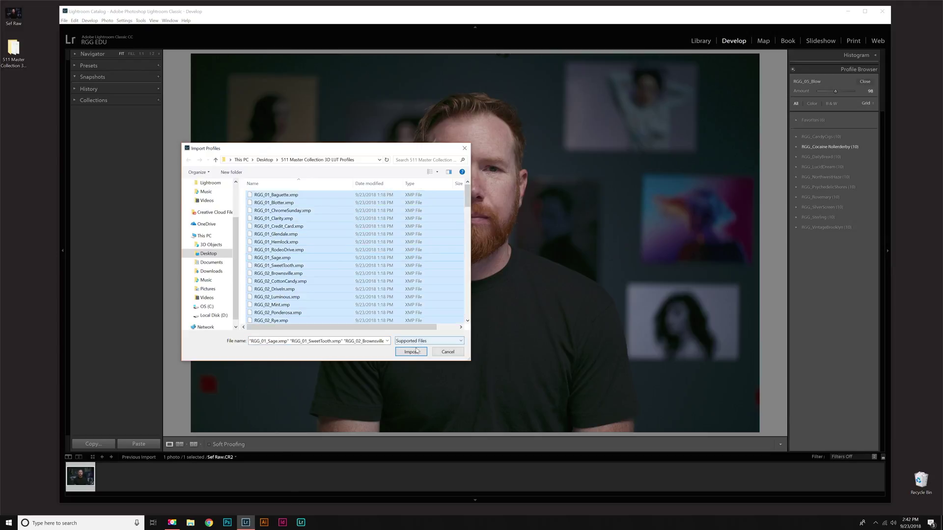
{"action": "left_click", "coordinate": [453, 352]}
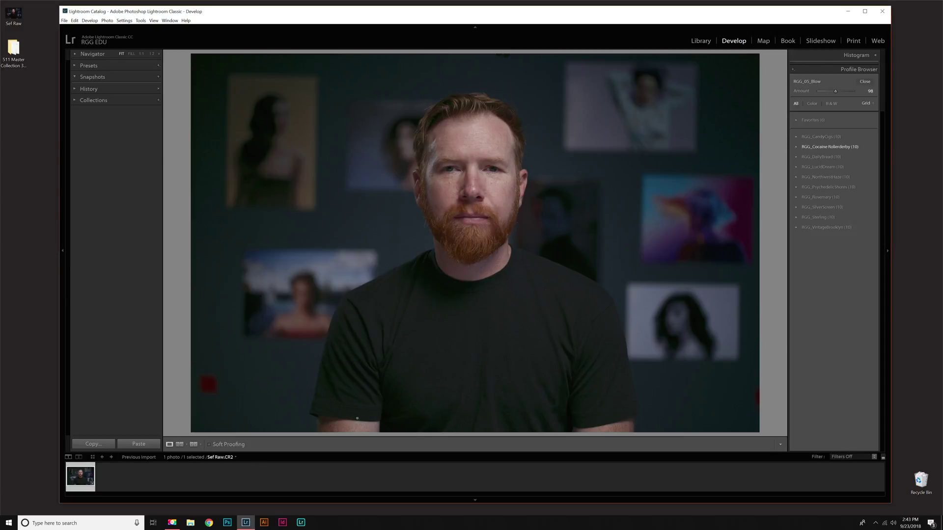
Step: Minimise Lightroom, launch Photoshop and open Sef Raw.CR2 from the Desktop in Camera Raw
{"action": "left_click", "coordinate": [848, 12]}
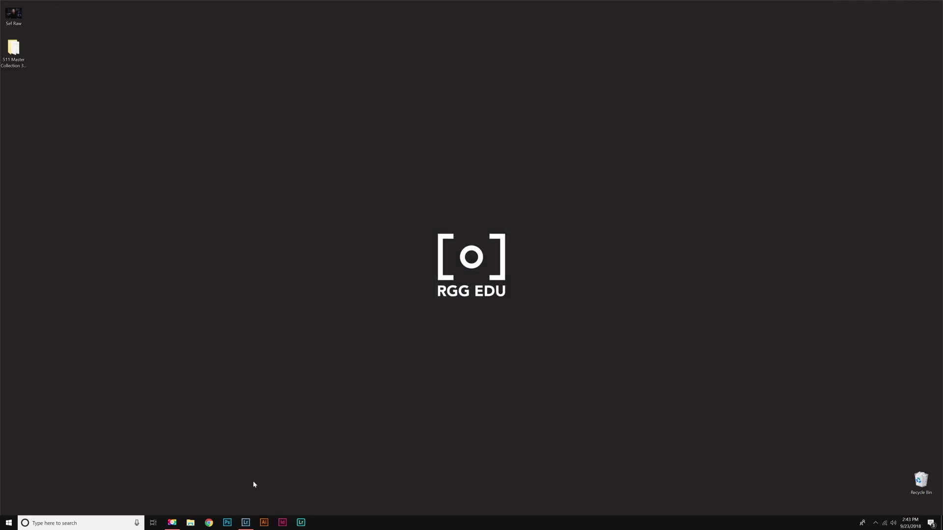
{"action": "left_click", "coordinate": [227, 523]}
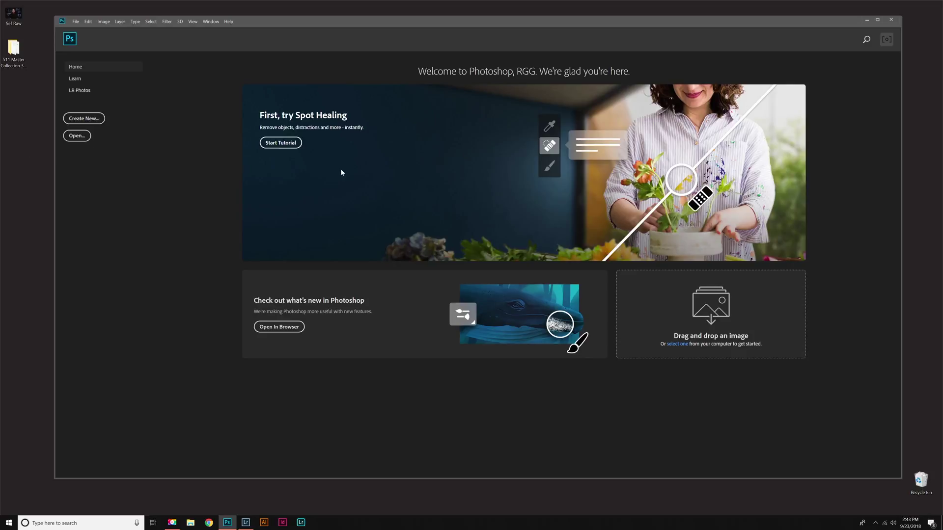
{"action": "left_click", "coordinate": [76, 136]}
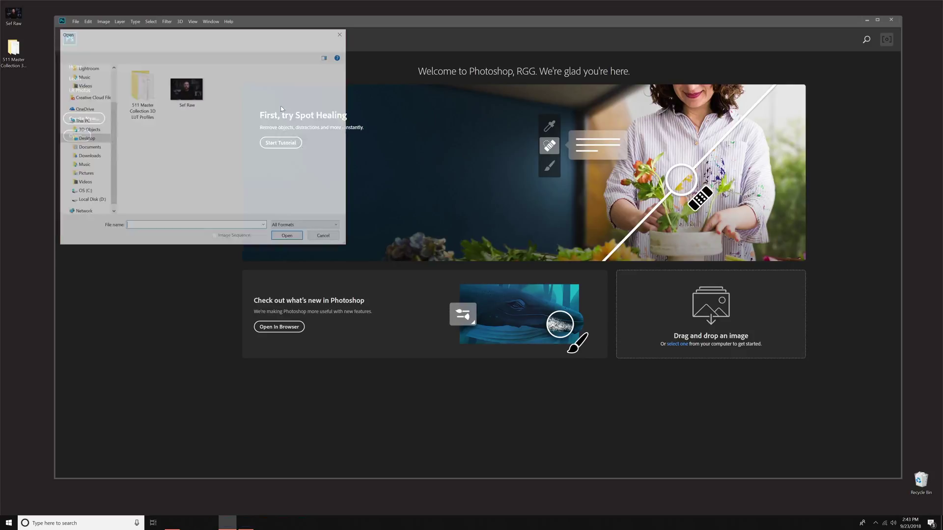
{"action": "double_click", "coordinate": [187, 94]}
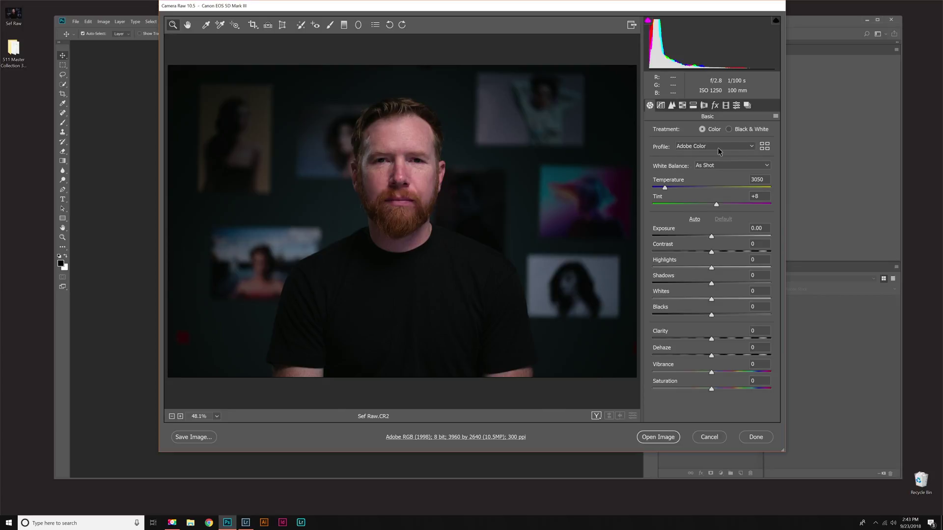
Step: Apply RGG_06_RainbowFlyer from RGG_Cocaine Rollerderby at Amount 62, then set Exposure to -0.05
{"action": "left_click", "coordinate": [750, 148]}
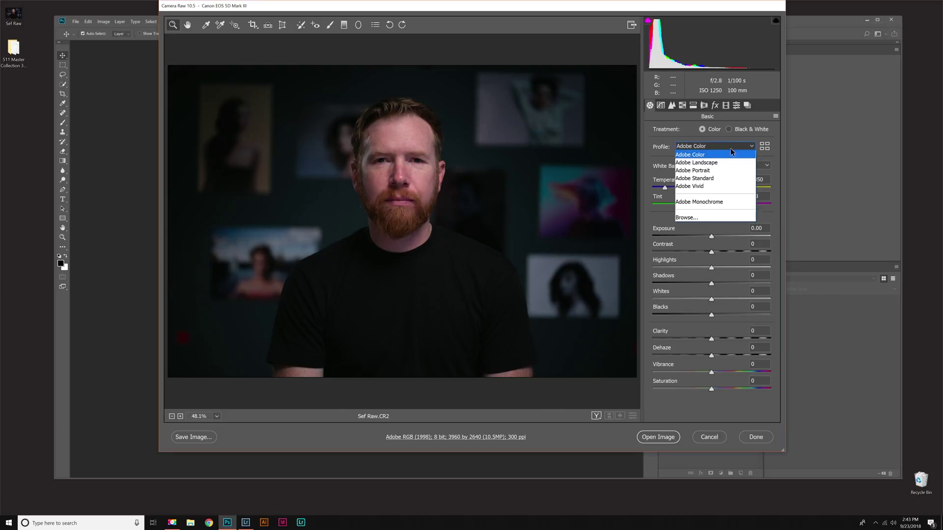
{"action": "left_click", "coordinate": [725, 214]}
{"action": "scroll", "coordinate": [657, 314], "scroll_direction": "down", "scroll_amount": 2}
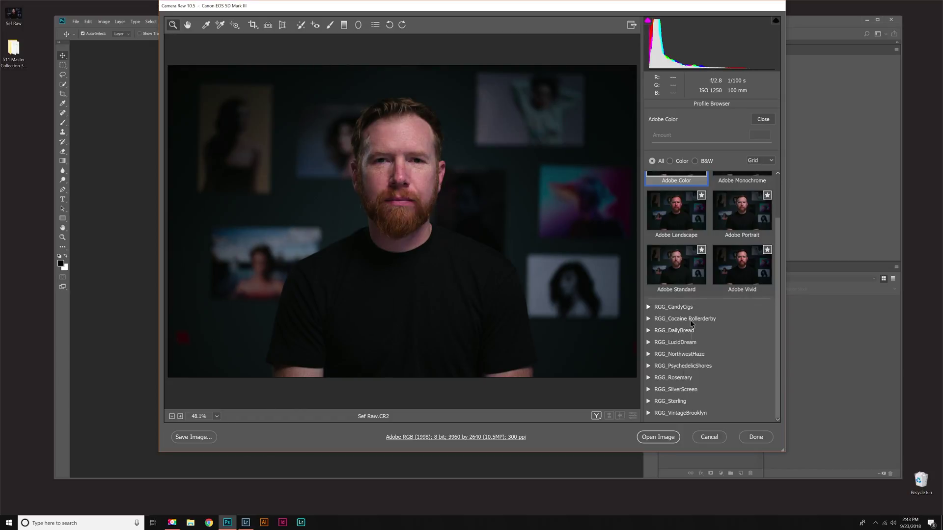
{"action": "left_click", "coordinate": [649, 319]}
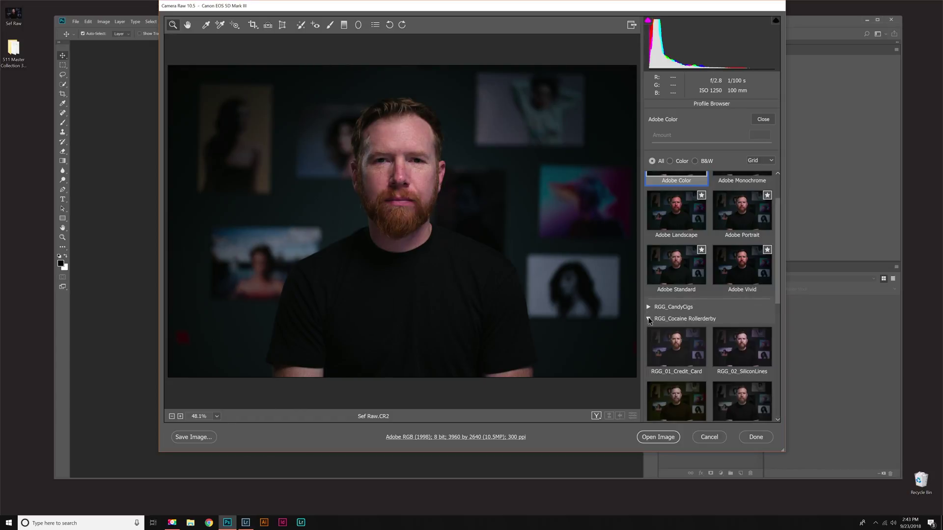
{"action": "scroll", "coordinate": [683, 327], "scroll_direction": "down", "scroll_amount": 5}
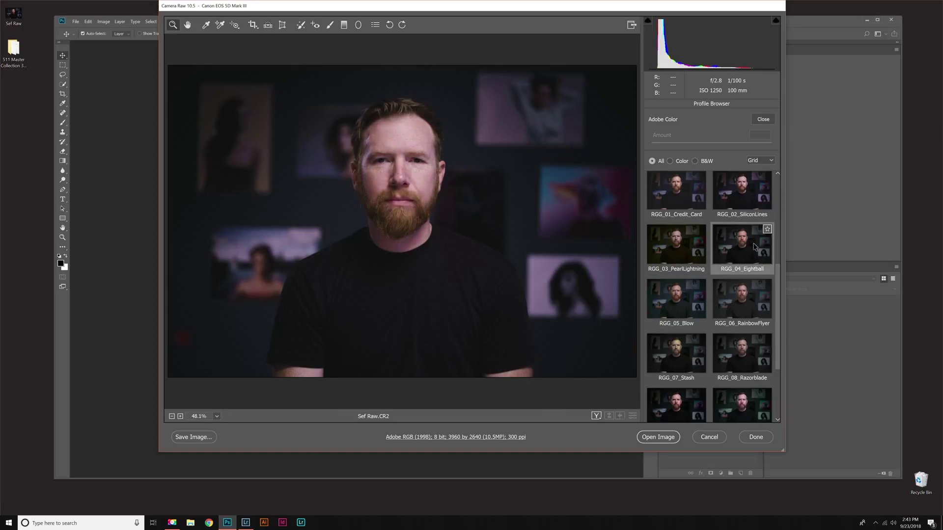
{"action": "left_click", "coordinate": [742, 300]}
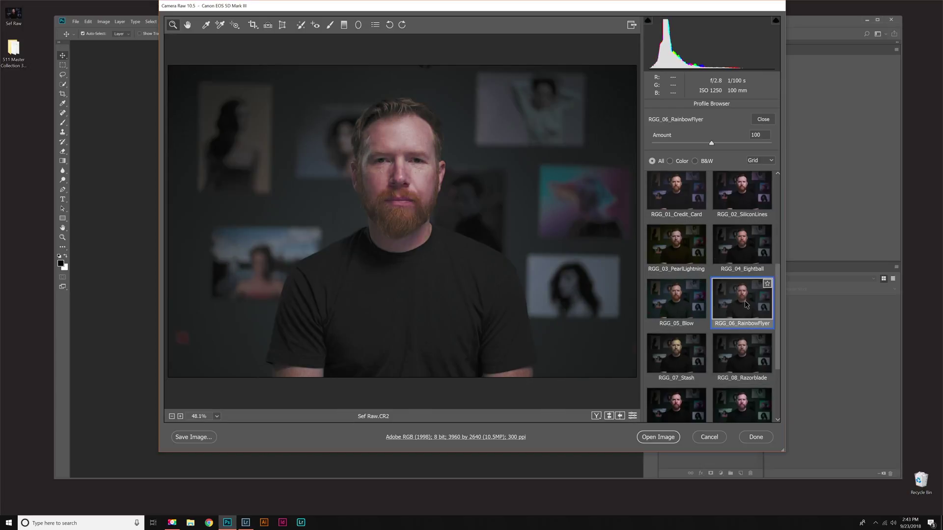
{"action": "left_click_drag", "start_coordinate": [711, 144], "coordinate": [688, 148]}
{"action": "left_click", "coordinate": [206, 25]}
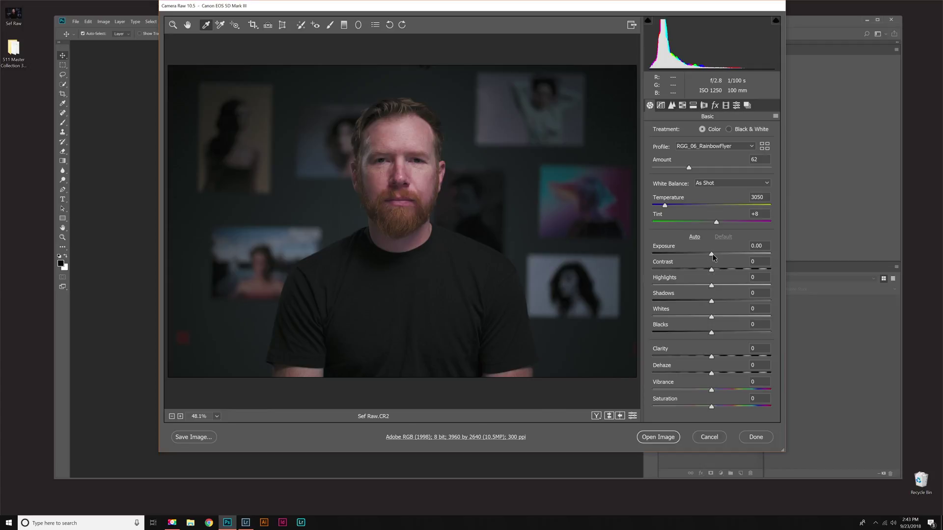
{"action": "mouse_move", "coordinate": [711, 253]}
{"action": "left_mouse_down"}
{"action": "mouse_move", "coordinate": [721, 259]}
{"action": "mouse_move", "coordinate": [711, 260]}
{"action": "left_mouse_up"}
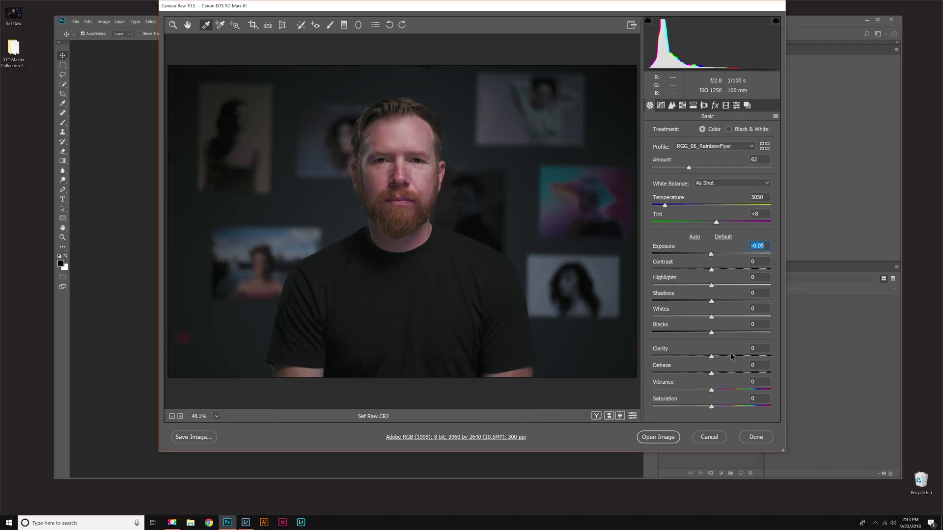